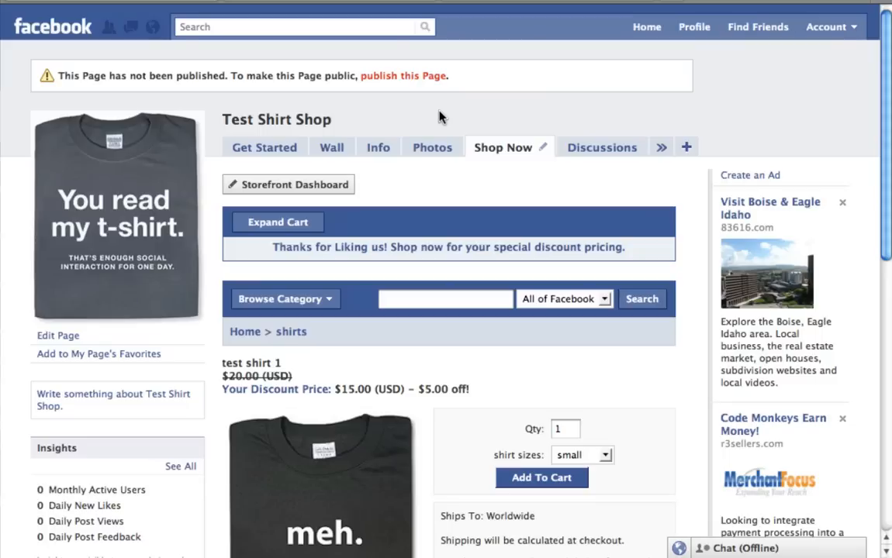
Open the shipping settings of the store from the storefront dashboard.
left_click(330, 189)
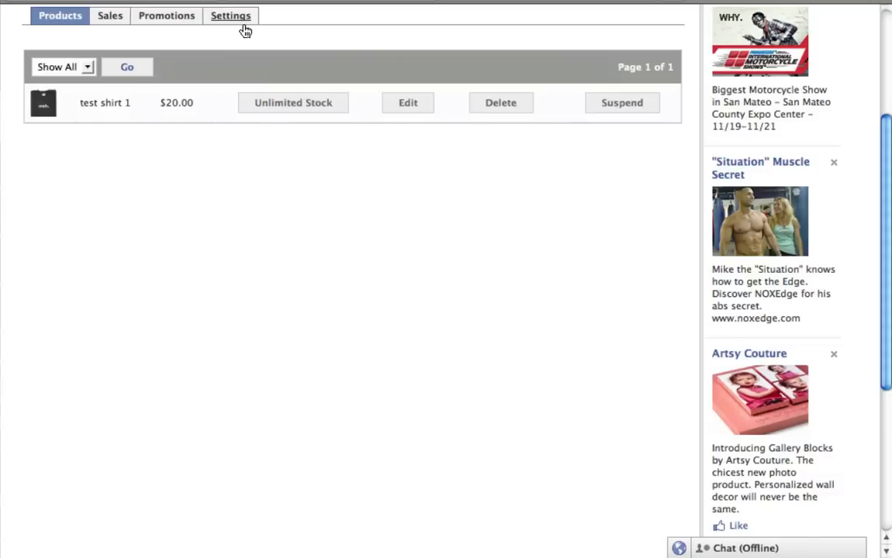
left_click(242, 26)
left_click(217, 56)
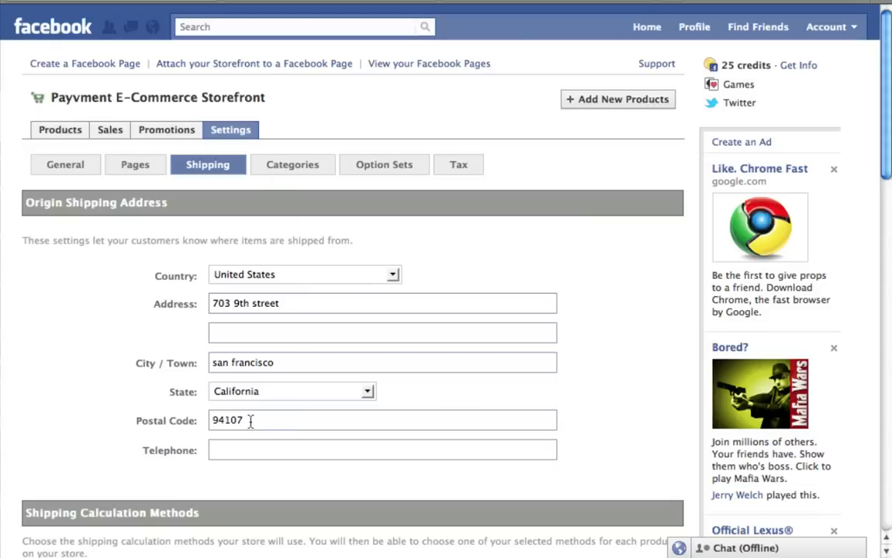
Enable the free shipping option and a quantity-based table rate with the brackets 5:10.00, 10:7.50 and 20:5.00.
scroll(264, 449, "down", 6)
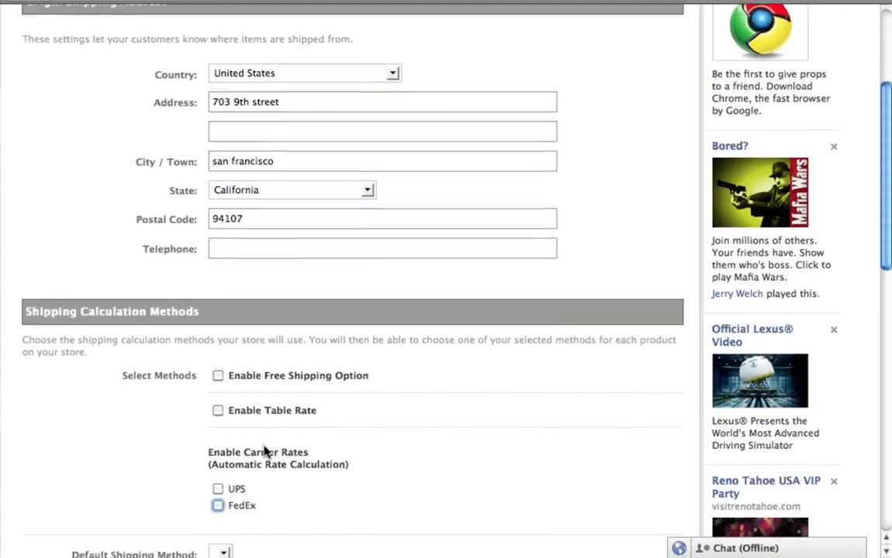
scroll(265, 450, "down", 1)
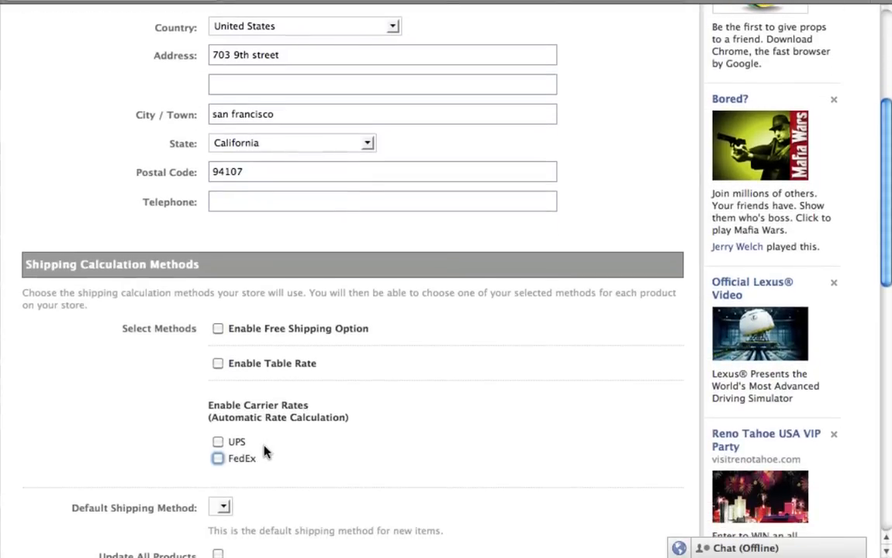
scroll(264, 451, "down", 4)
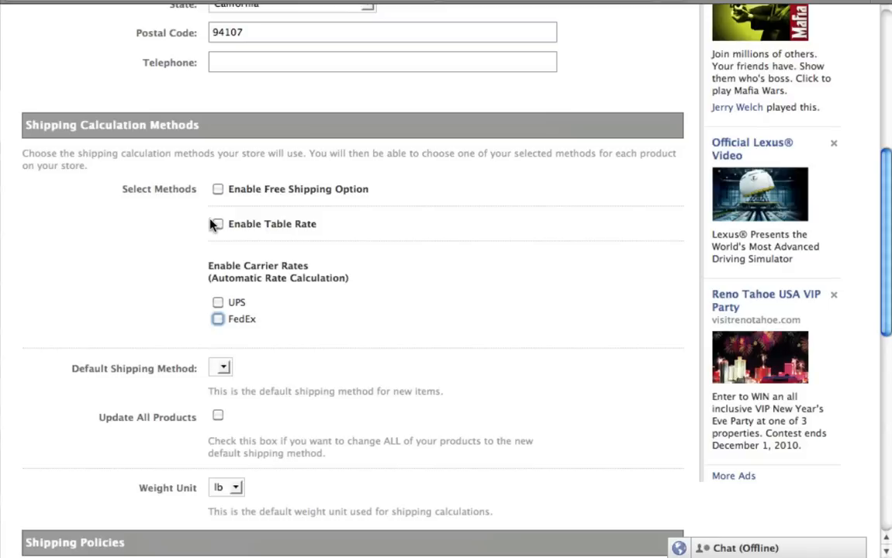
left_click(218, 191)
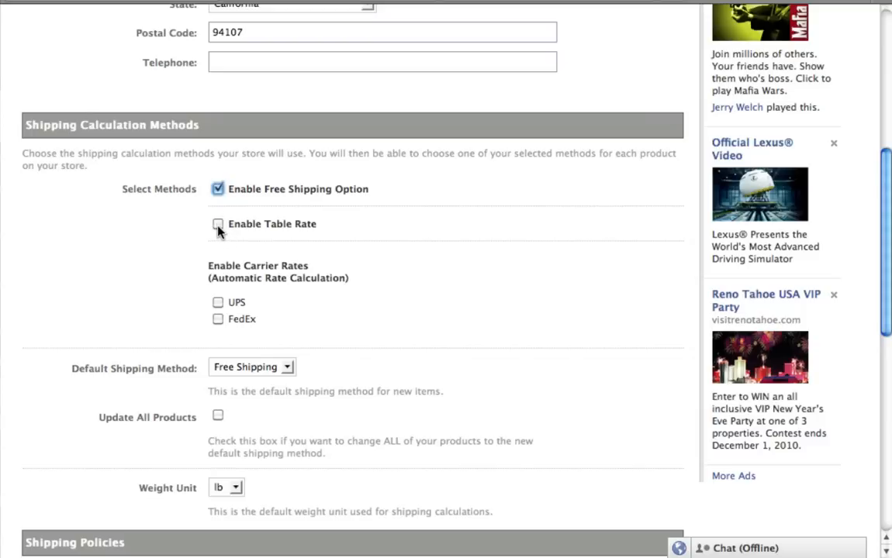
left_click(218, 225)
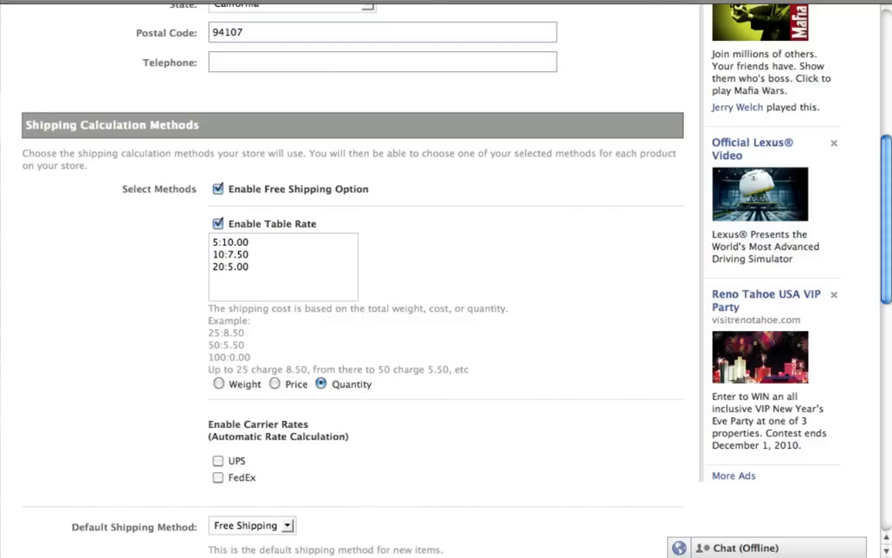
Try the table rate by price with 25:10.00, 50:7.50, 100:5.00, and by weight with 5:5.00, 10:15.00, 20:25.00.
left_click(275, 385)
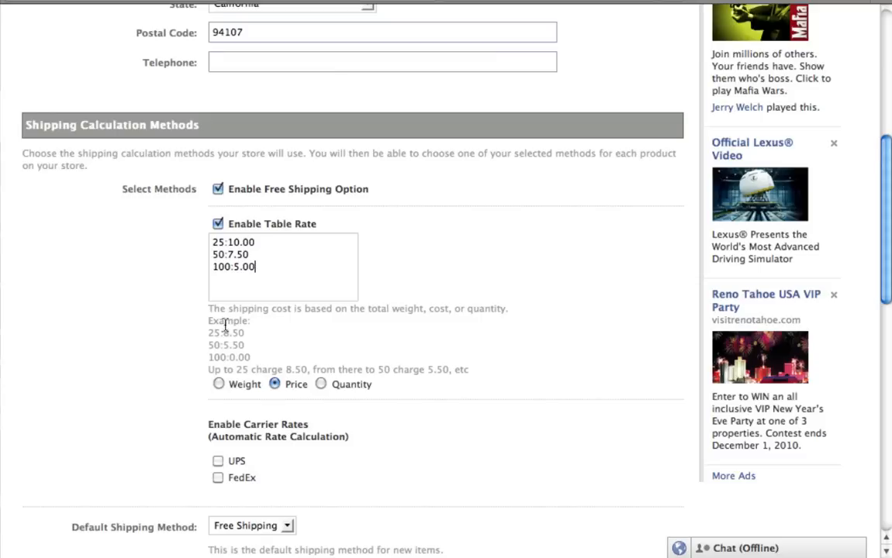
left_click(219, 385)
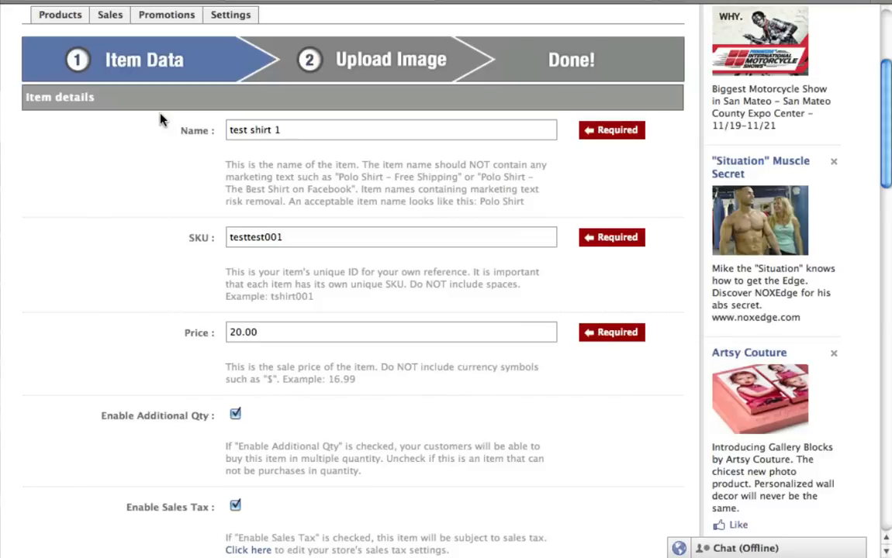
Set the shipping weight of test shirt 1 to 3.00 in its item details and save the item.
scroll(161, 120, "down", 10)
scroll(161, 123, "down", 7)
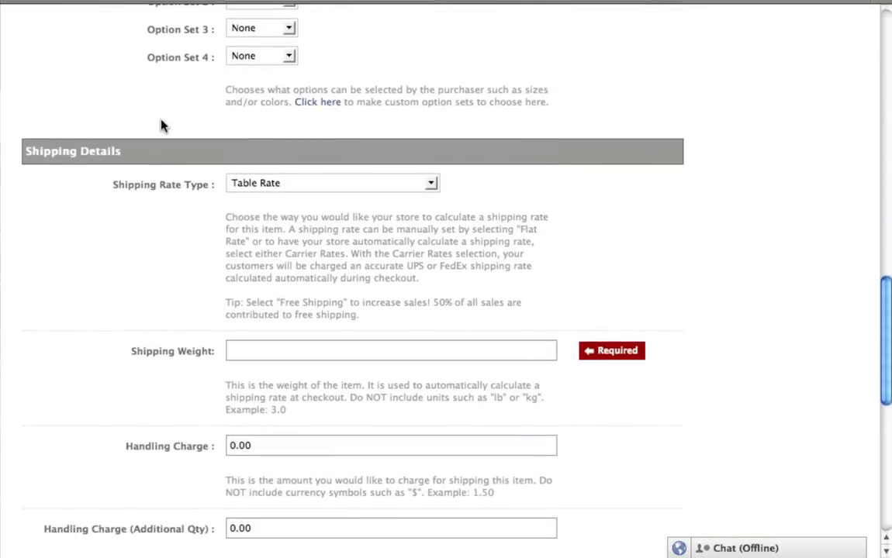
type("3.00")
scroll(201, 384, "down", 3)
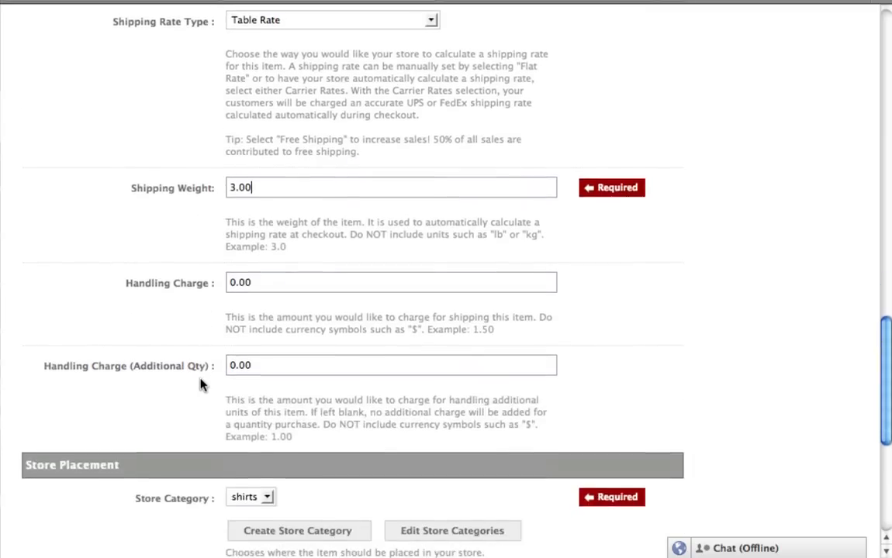
scroll(200, 384, "down", 5)
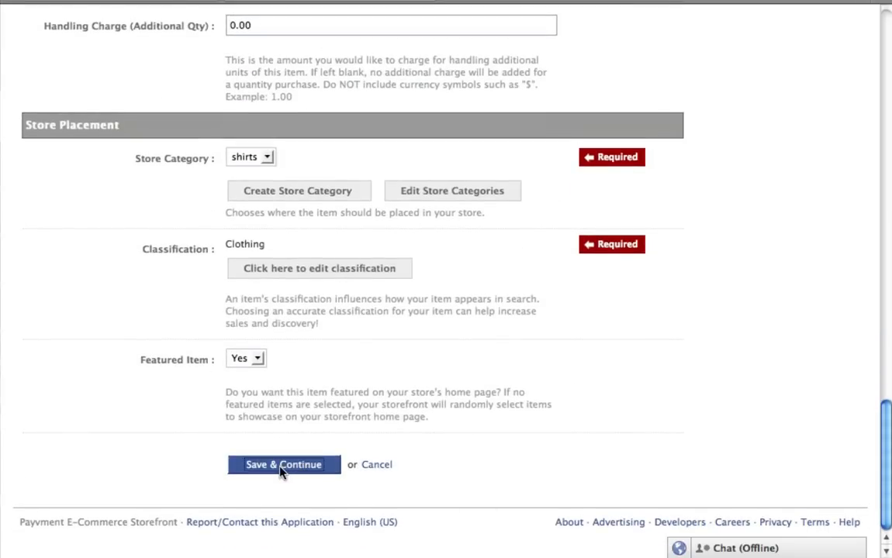
left_click(281, 463)
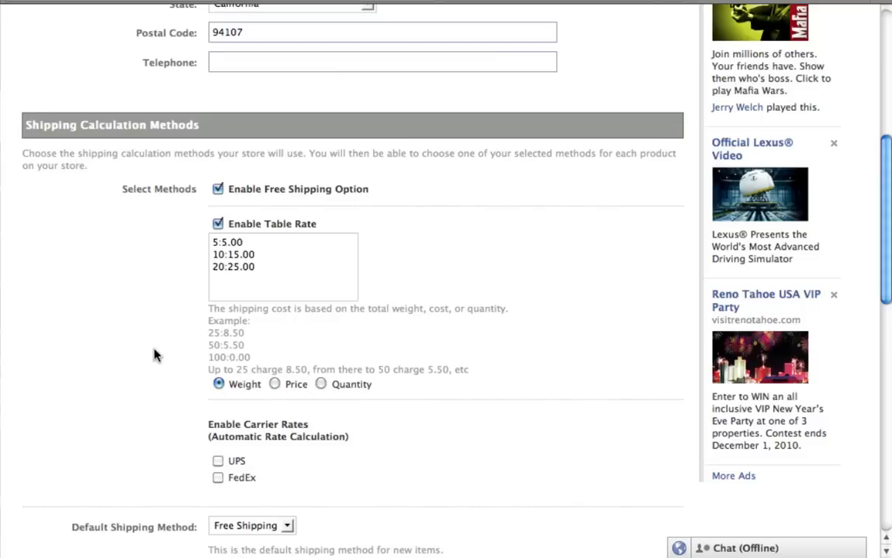
Enable automatic carrier rates for both FedEx and UPS in the shipping calculation methods.
left_click(218, 479)
left_click(217, 461)
Make Table Rate the default shipping method and base the table on quantity with 5:10.00, 10:7.50 and 20:5.00.
scroll(155, 487, "down", 4)
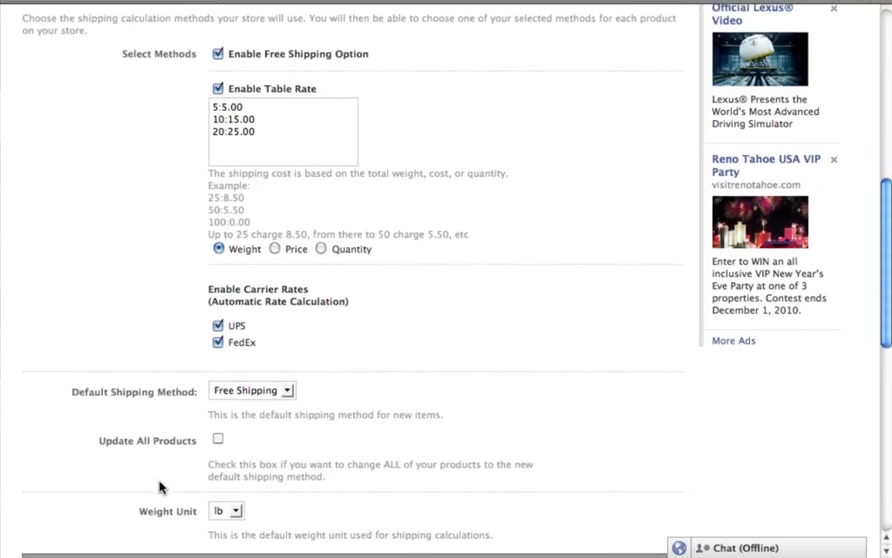
left_click(287, 393)
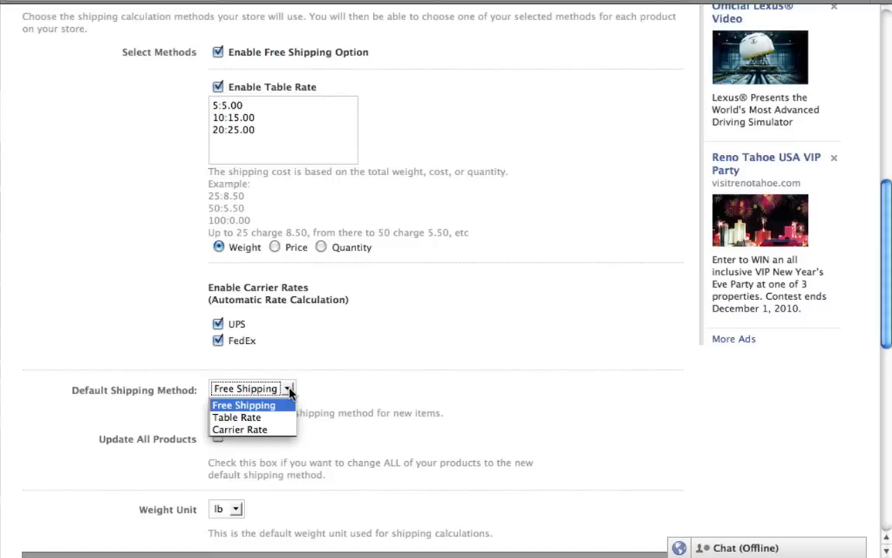
left_click(243, 417)
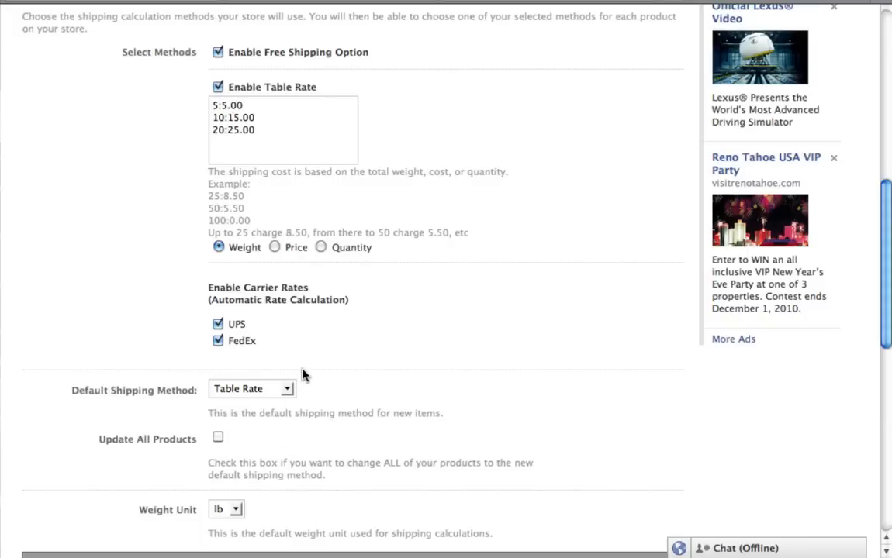
left_click(320, 247)
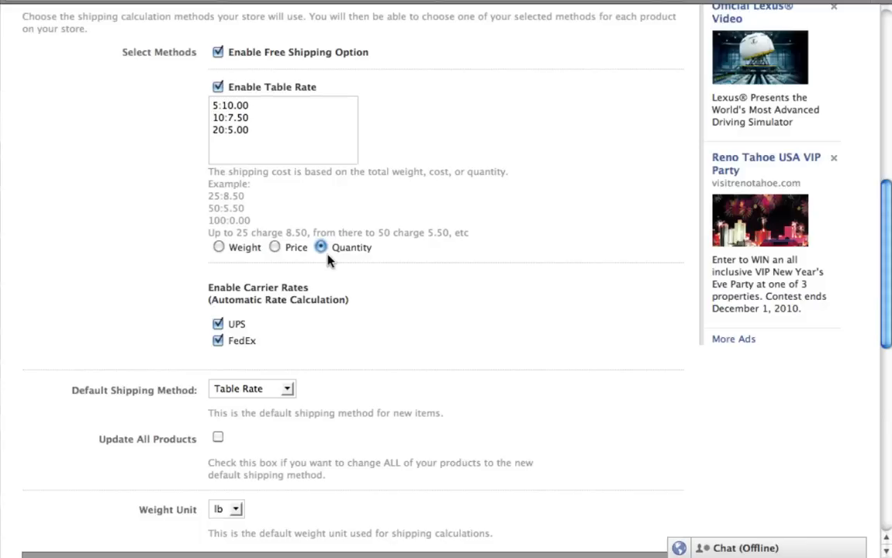
Set the shipping policies to 5 business days handling and returns accepted within 30 days for money back.
scroll(327, 262, "down", 5)
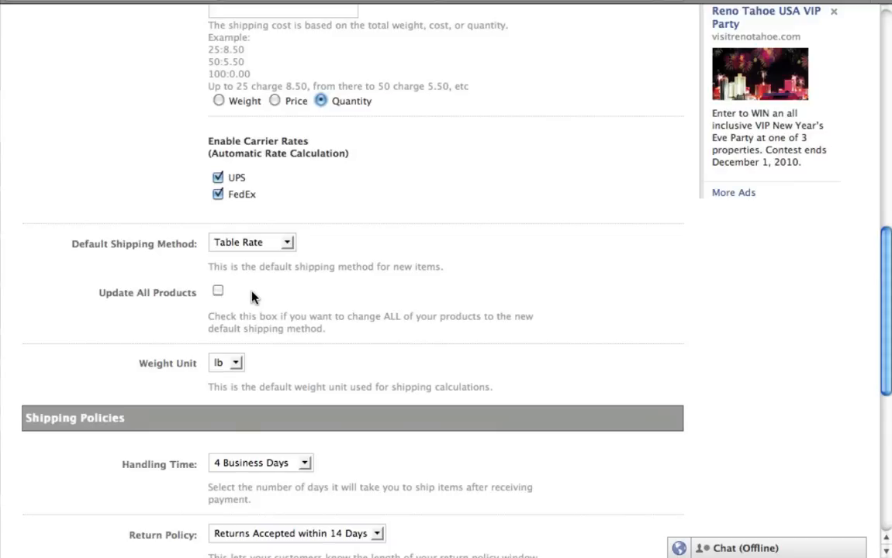
scroll(253, 279, "down", 8)
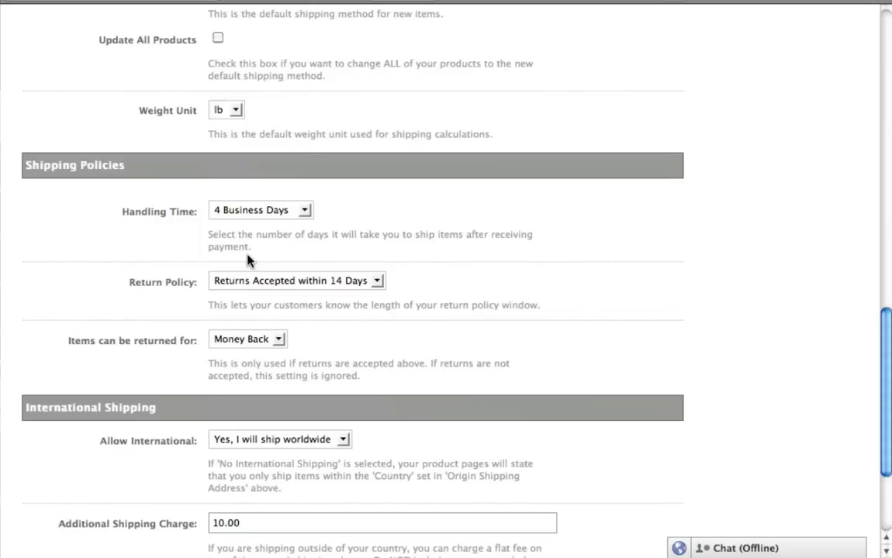
left_click(286, 210)
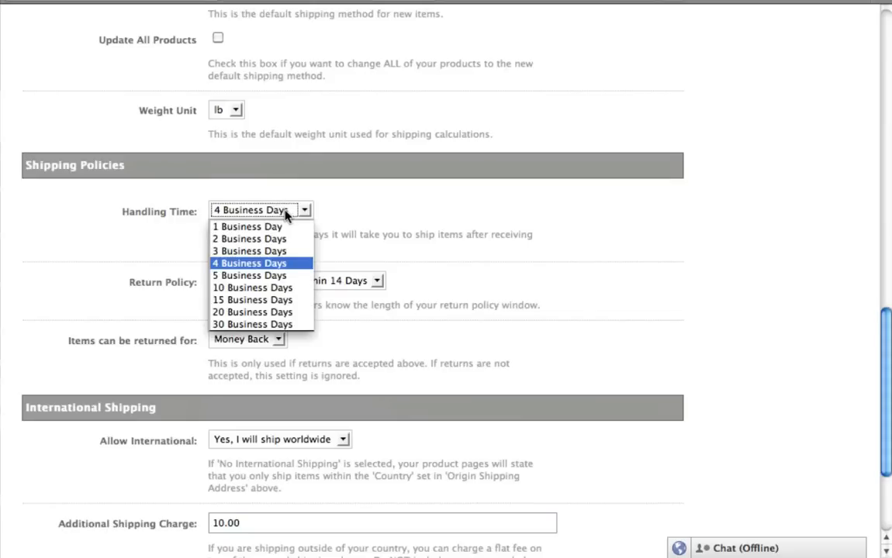
left_click(287, 277)
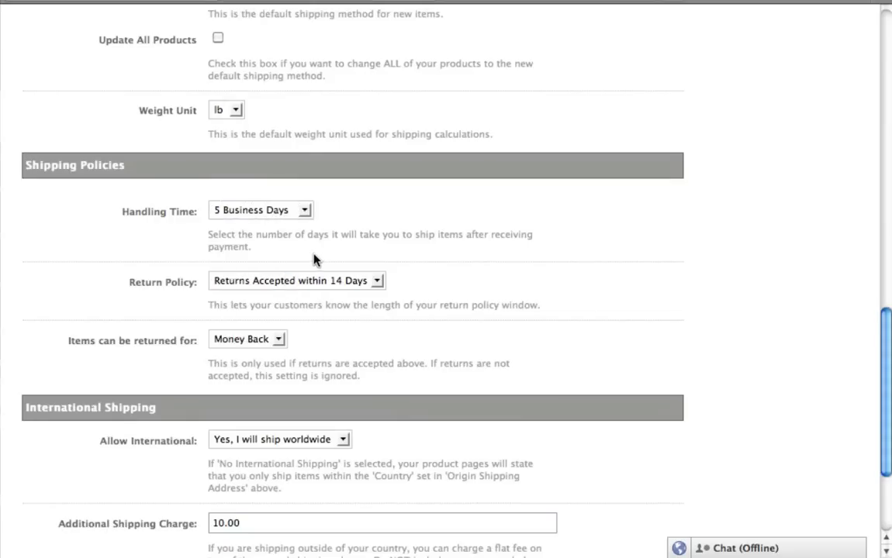
left_click(316, 277)
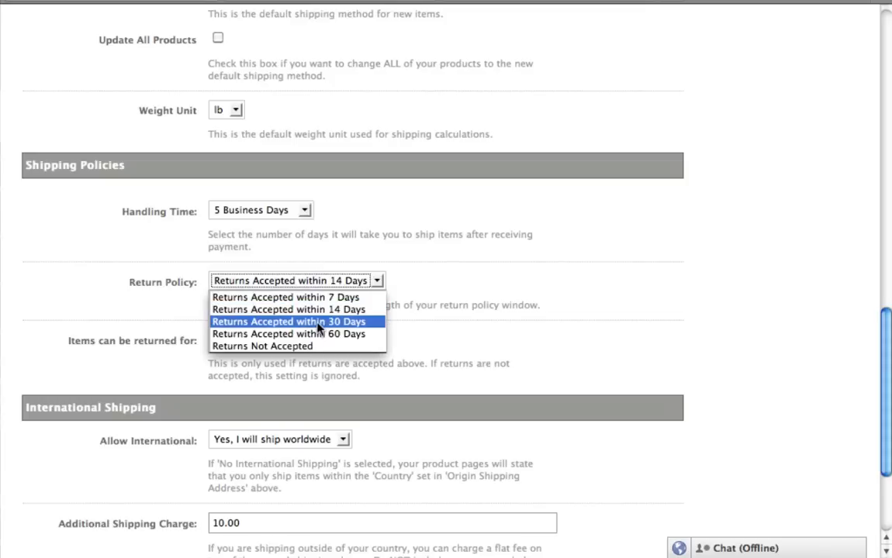
left_click(287, 321)
left_click(280, 345)
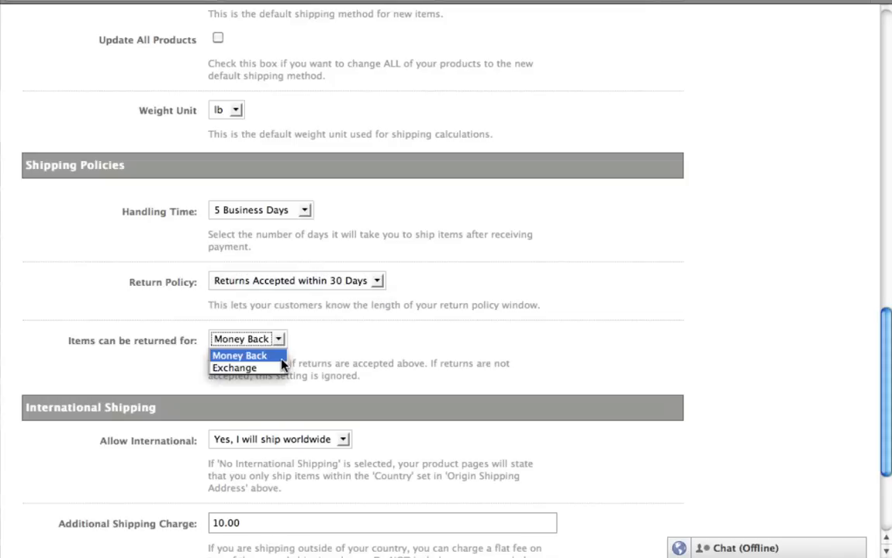
left_click(331, 347)
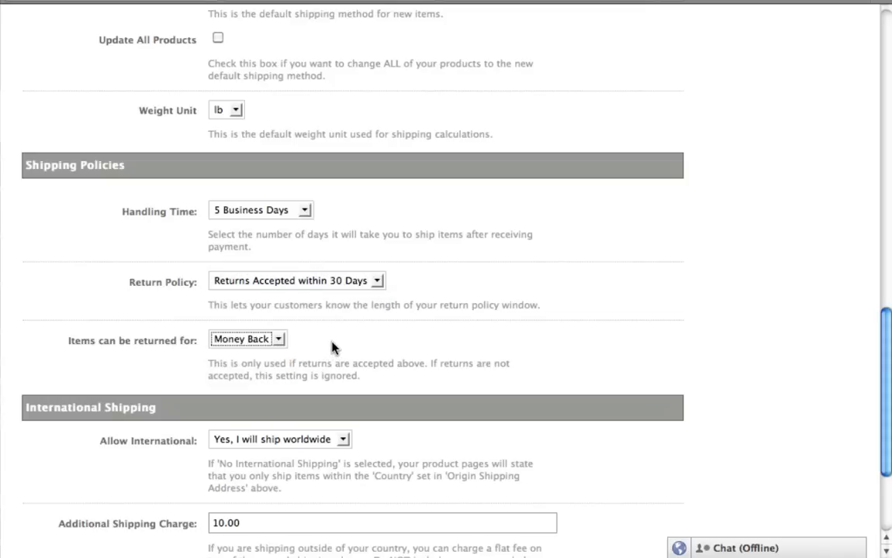
Keep worldwide international shipping with an additional charge of 10.00 and save the shipping settings.
scroll(332, 347, "down", 3)
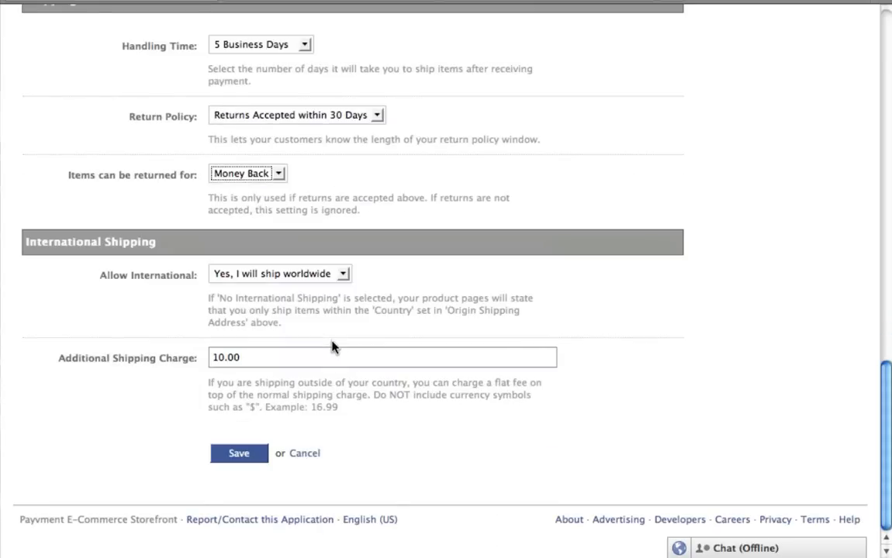
left_click(343, 274)
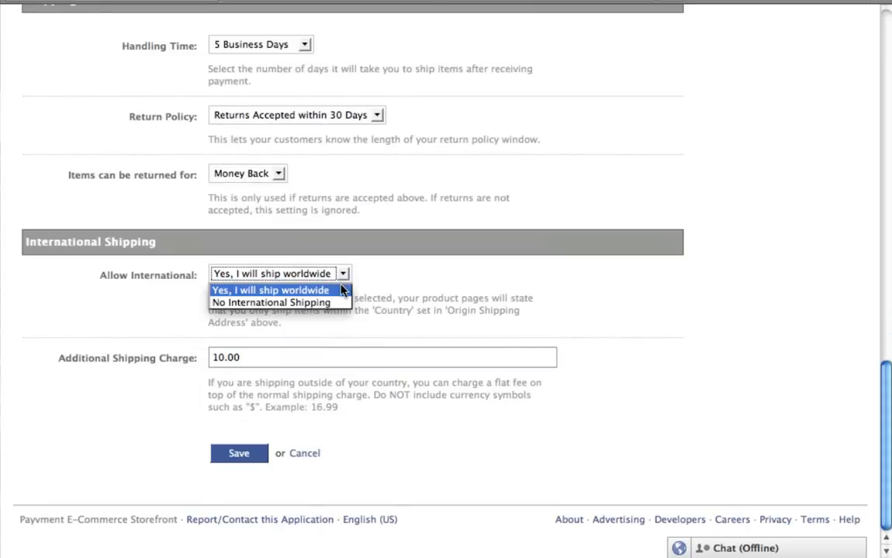
left_click(283, 357)
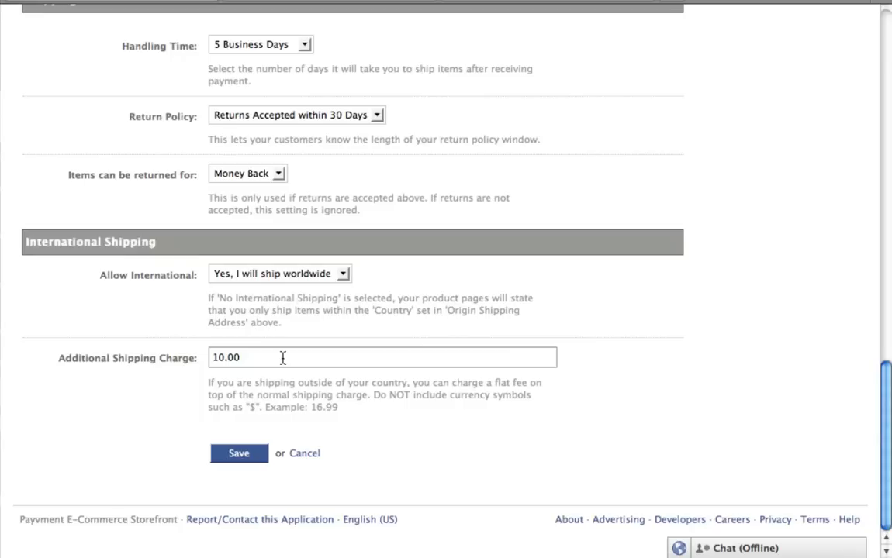
left_click(238, 454)
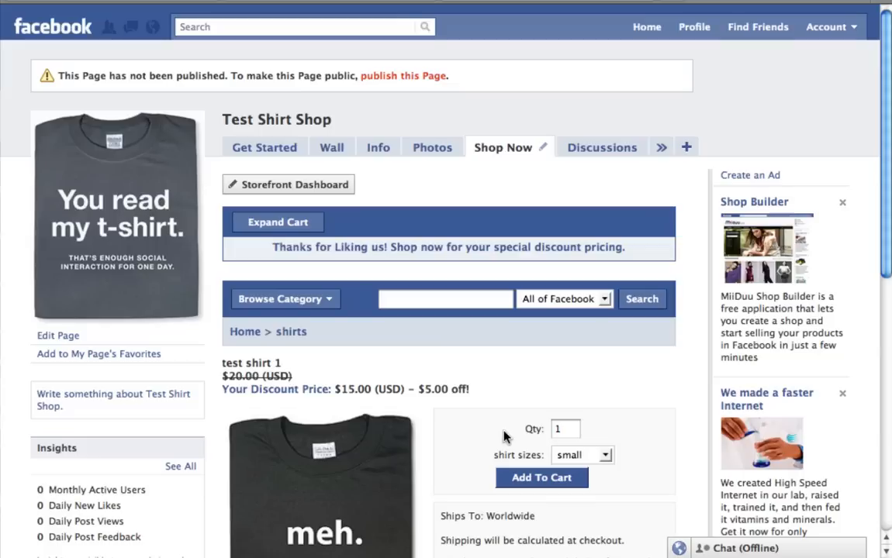
Add 7 small test shirts to the cart on the shop's product page.
double_click(574, 429)
type("7")
left_click(542, 478)
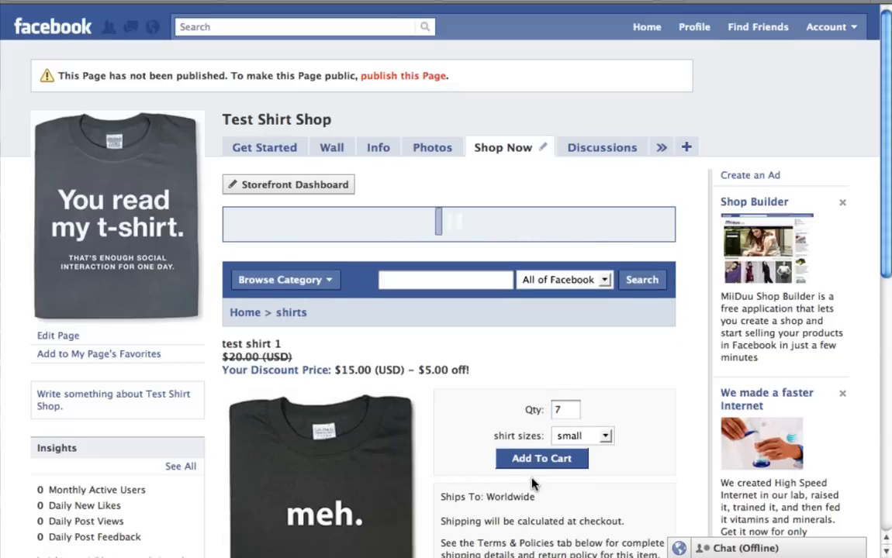
Check the flat rate shipping charge at checkout against the table rate row for quantities up to 10.
double_click(509, 153)
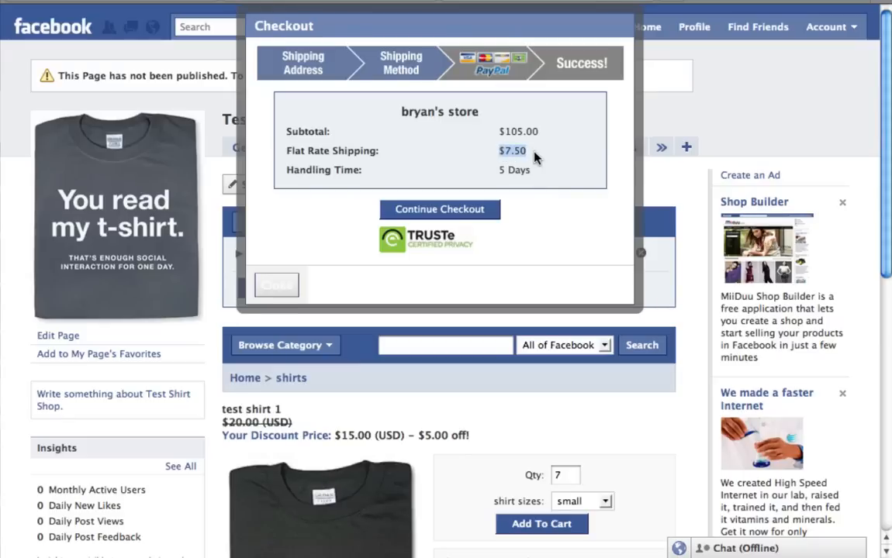
left_click(534, 158)
left_click_drag(386, 152, 255, 151)
left_click(419, 158)
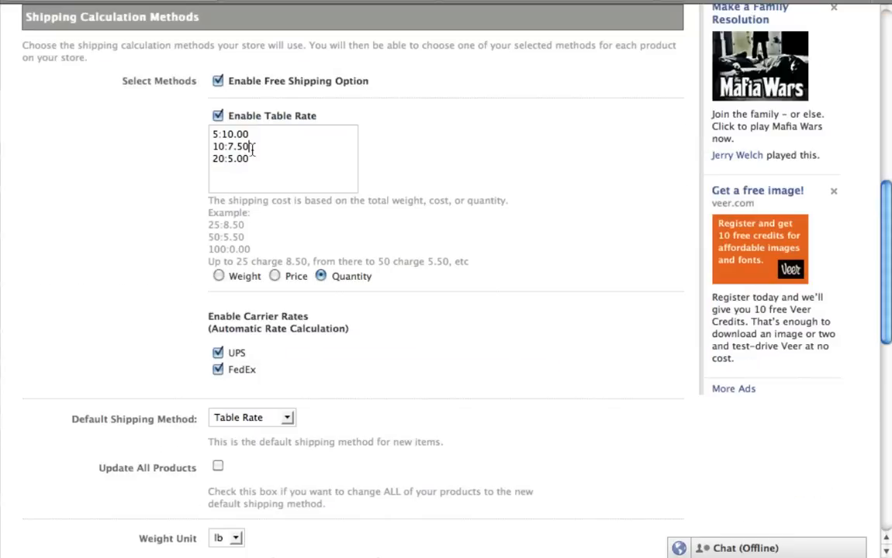
left_click_drag(249, 149, 211, 150)
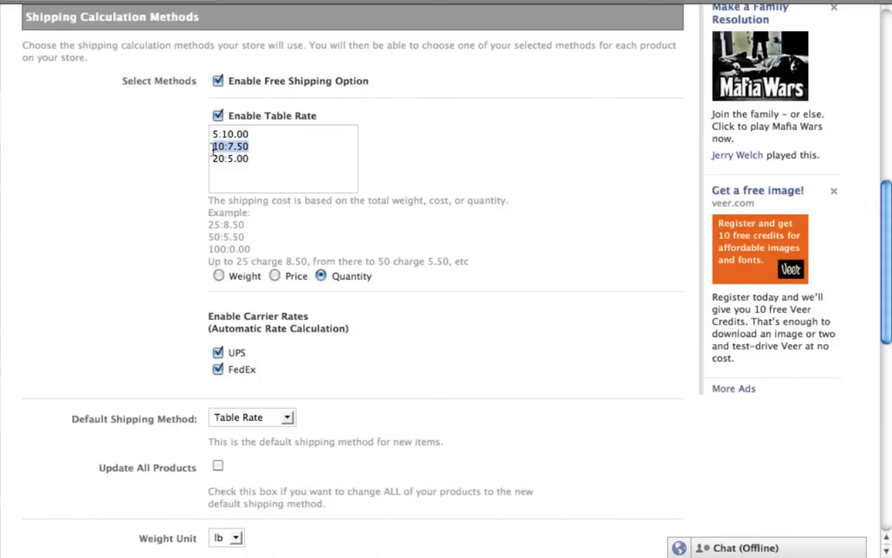
left_click(204, 154)
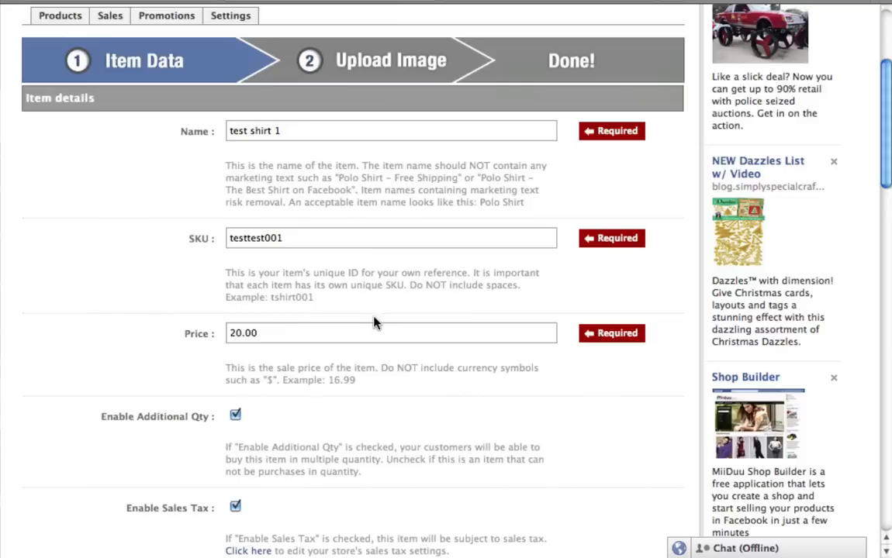
Change test shirt 1's shipping rate type to Carrier Rate (Automatic Rate Calculation) and save the item.
scroll(374, 322, "down", 10)
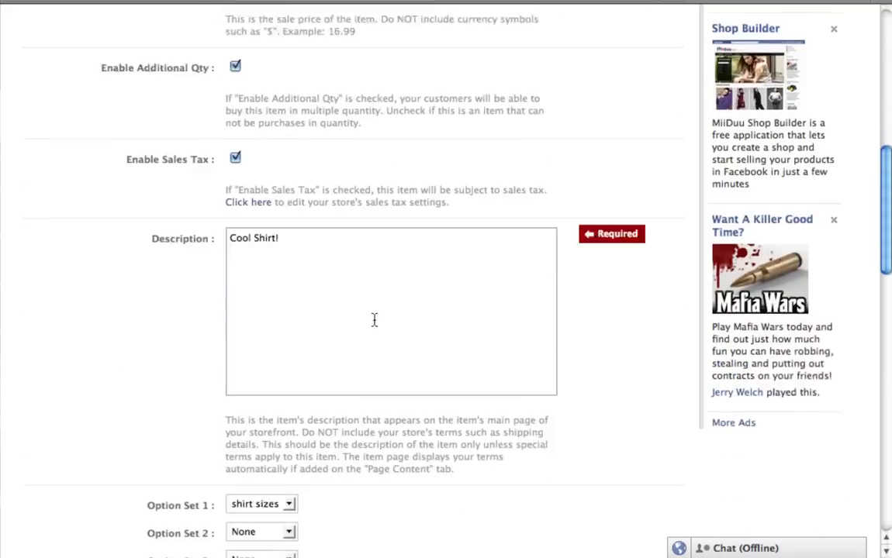
scroll(374, 322, "down", 5)
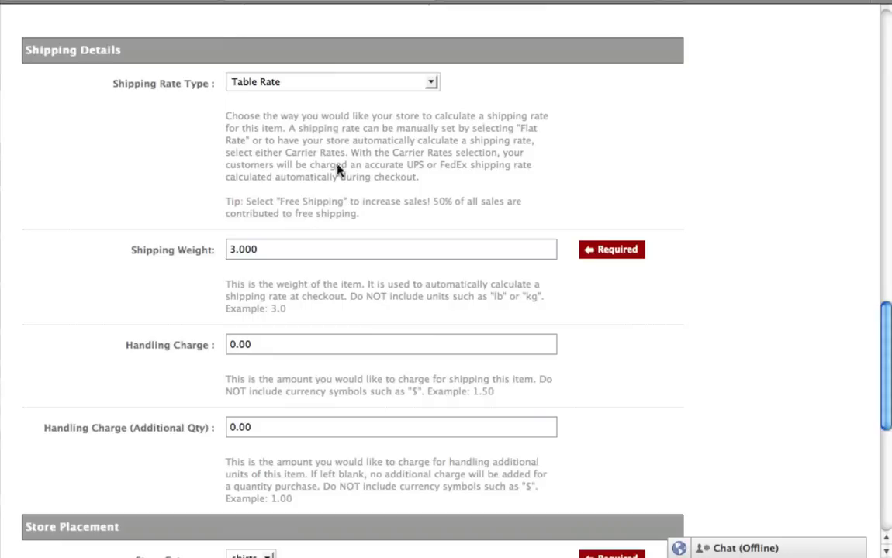
left_click(353, 84)
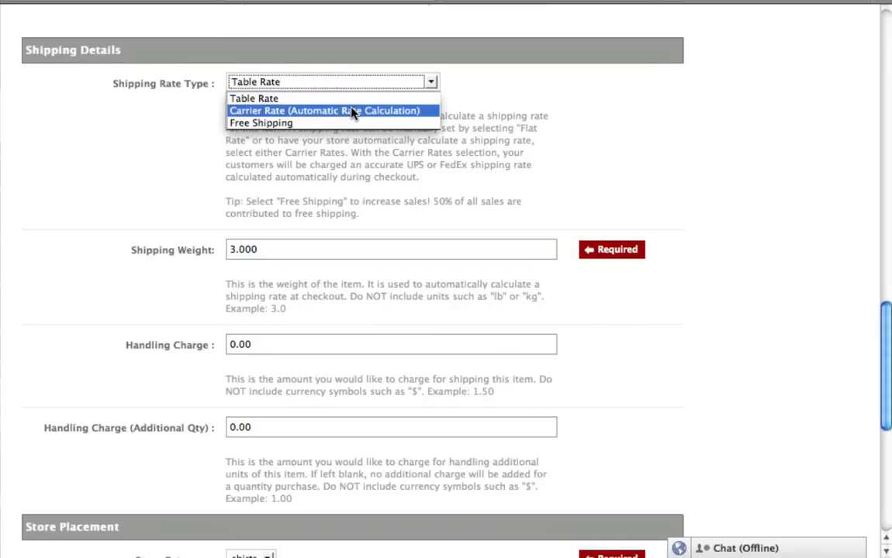
left_click(353, 112)
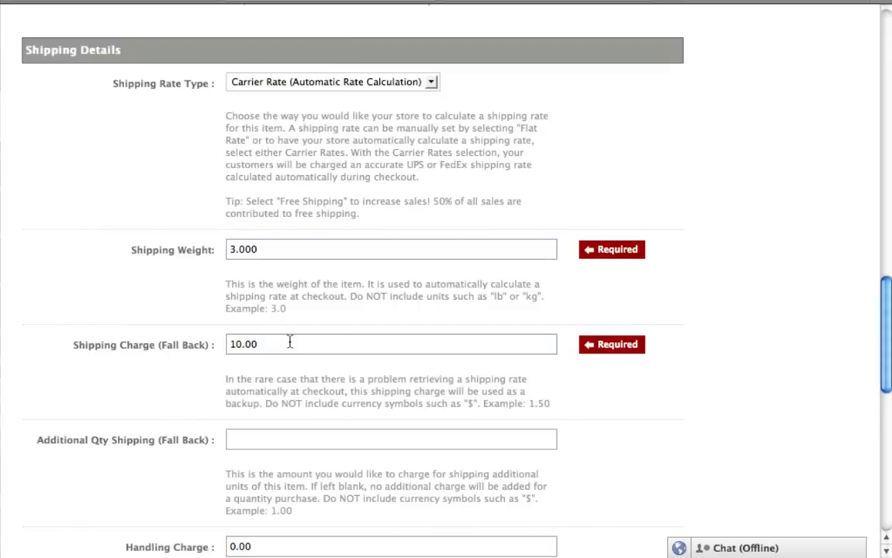
scroll(289, 342, "down", 10)
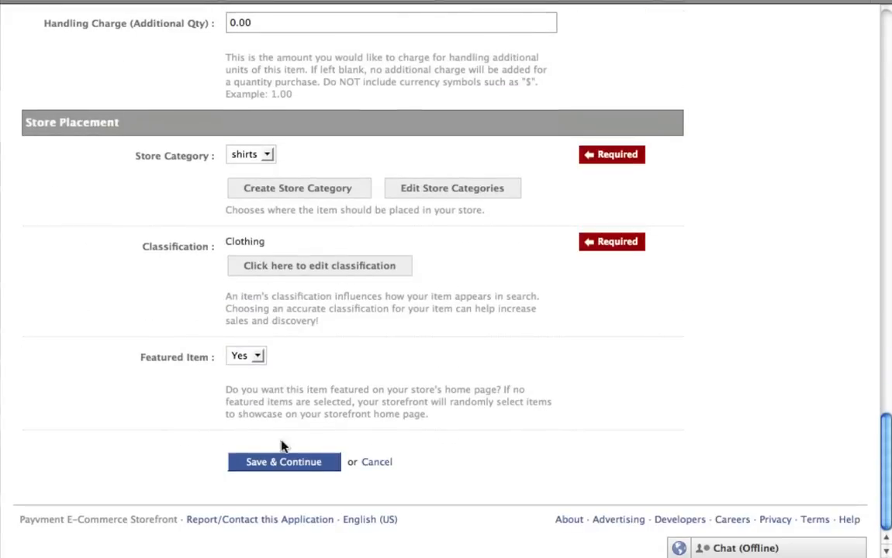
left_click(292, 462)
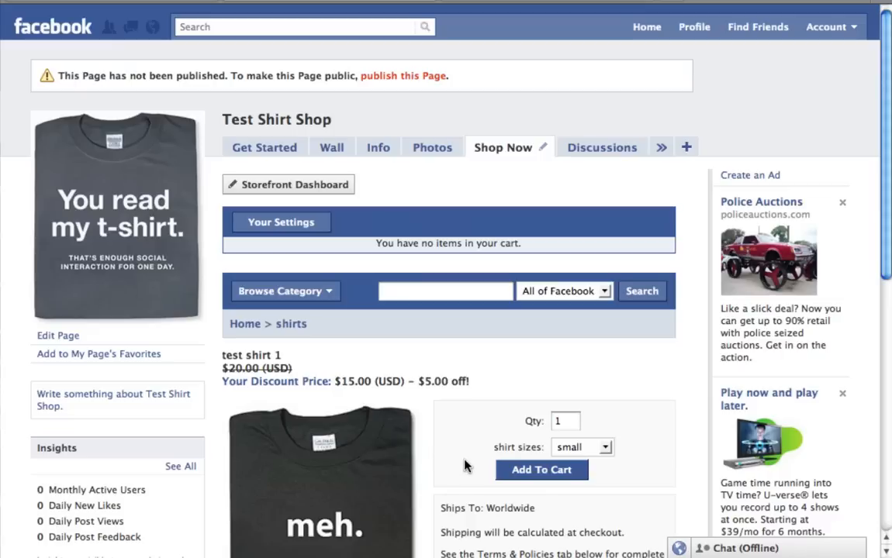
Add one small test shirt to the cart and display the available carrier shipping options at checkout.
left_click(517, 473)
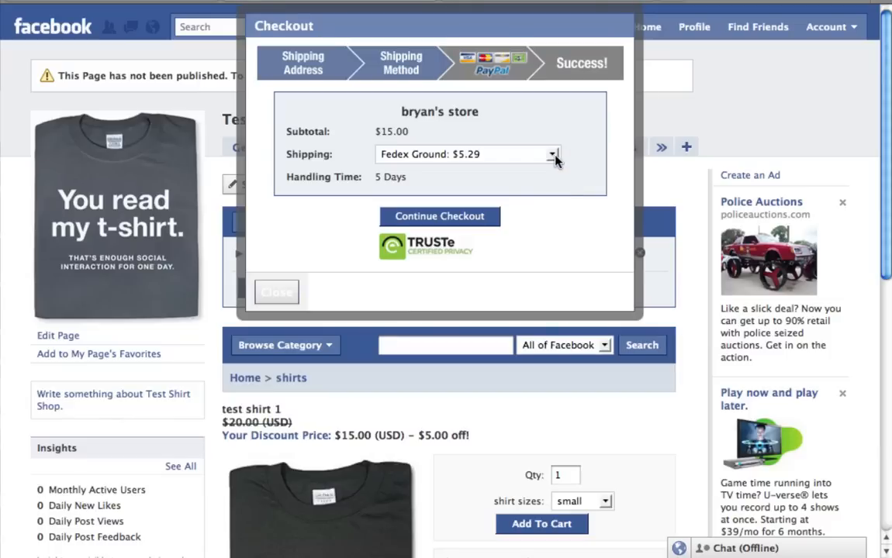
left_click(553, 155)
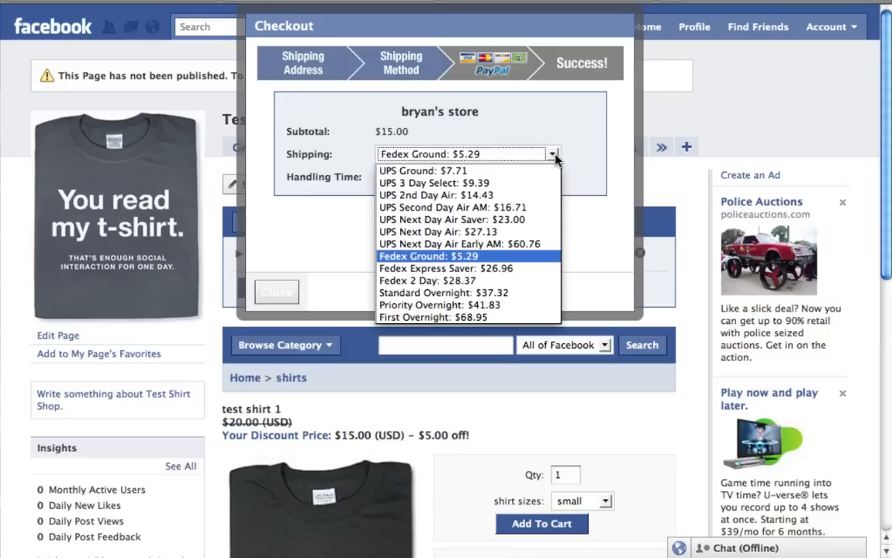